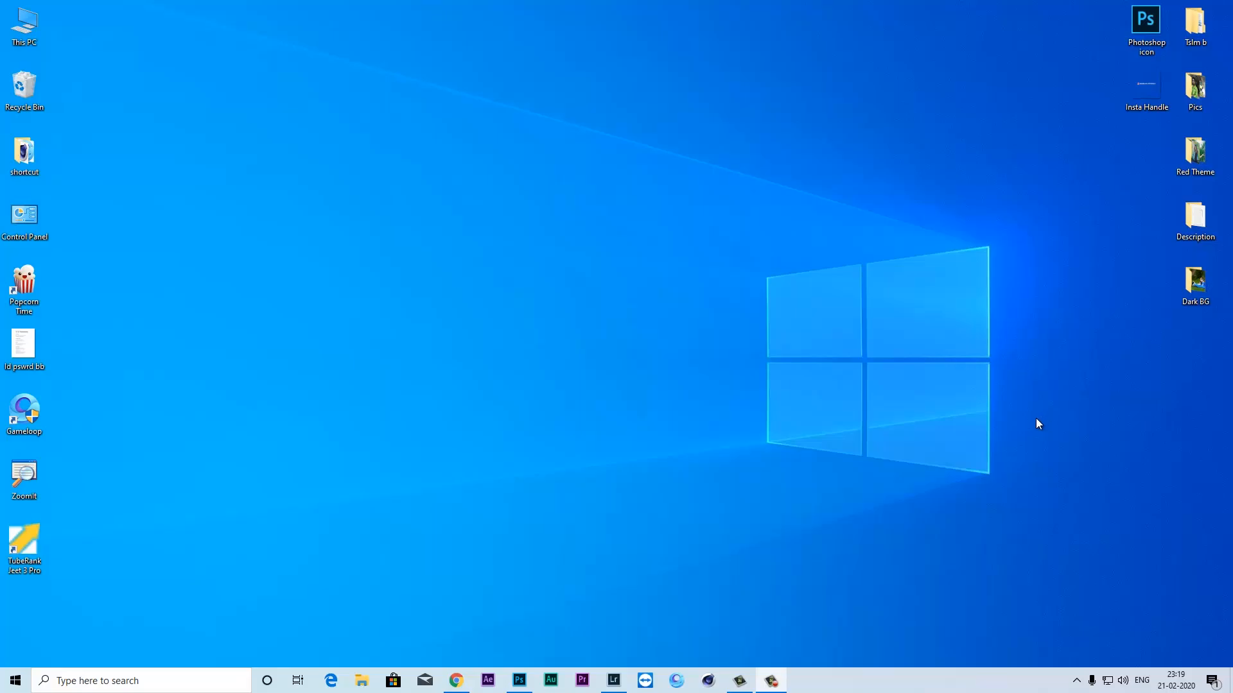
# Step: Switch to Lightroom and import the prince-and-princess photo from the desktop's Dark BG folder into the catalog
pyautogui.click(619, 686)
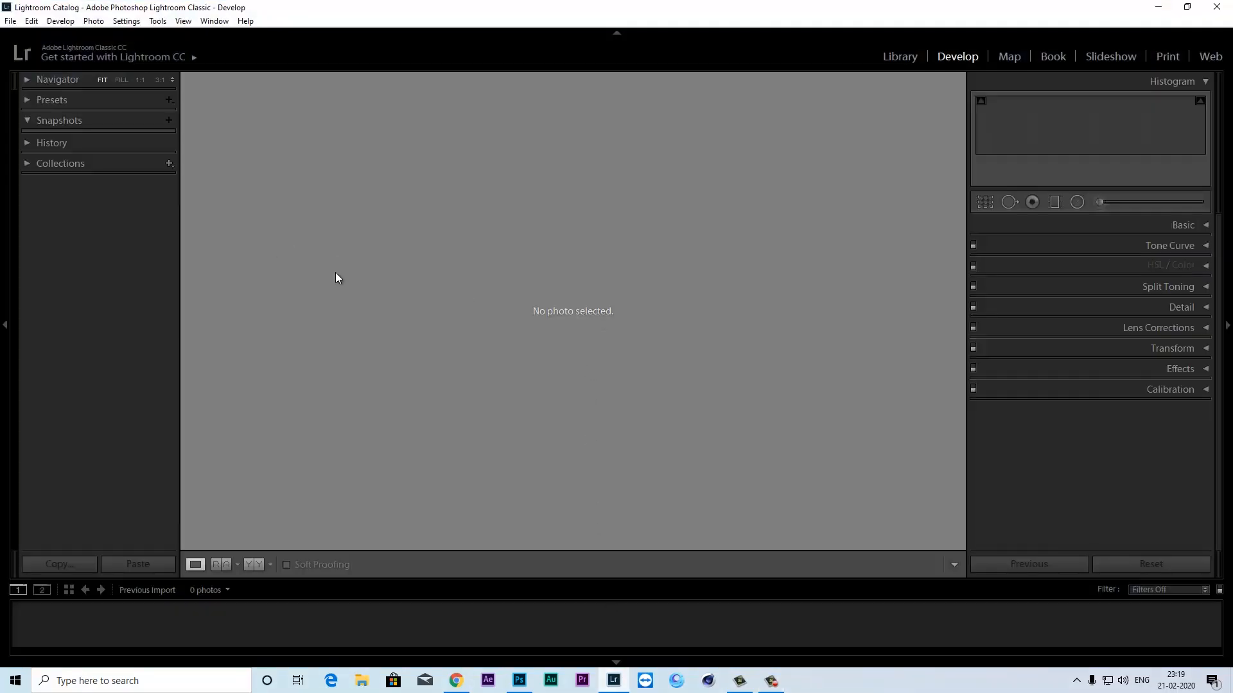
pyautogui.click(900, 57)
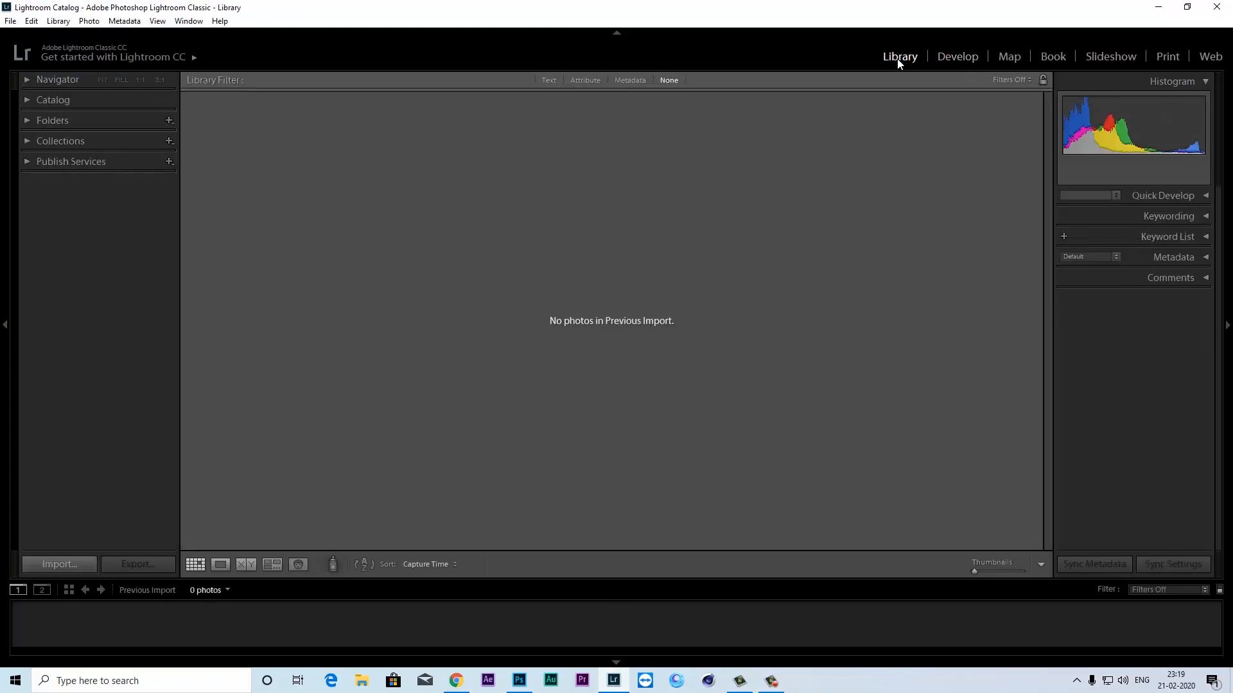
pyautogui.click(63, 567)
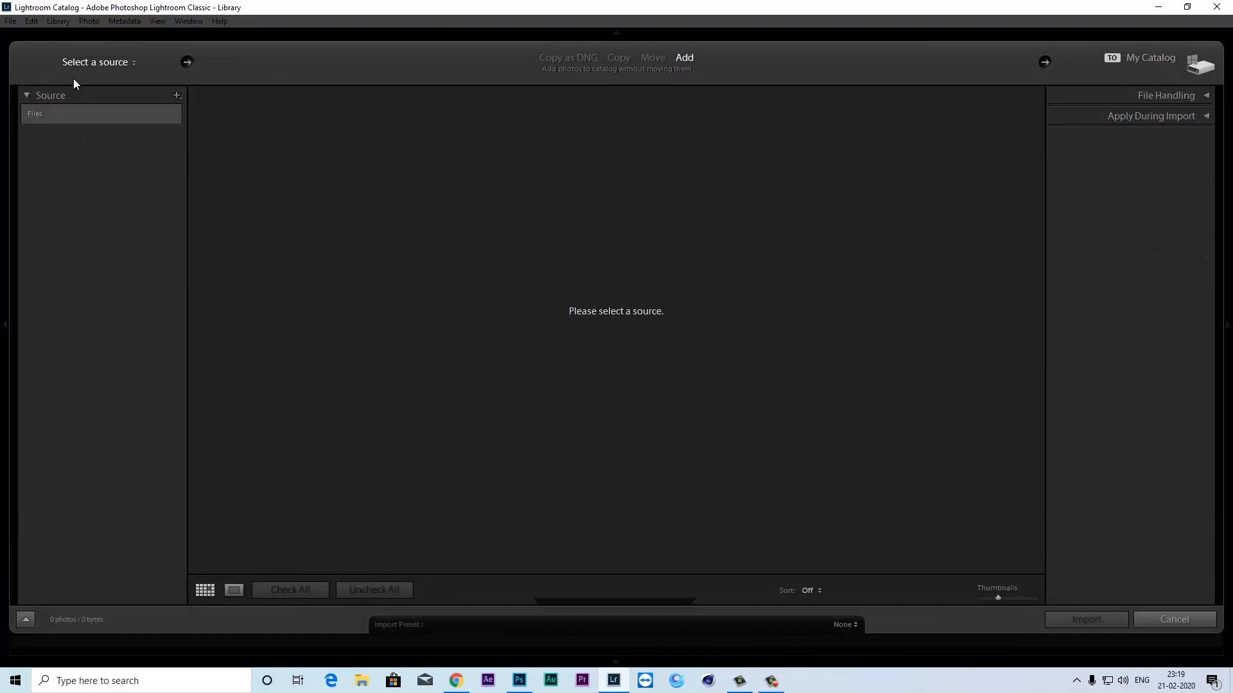
pyautogui.click(84, 187)
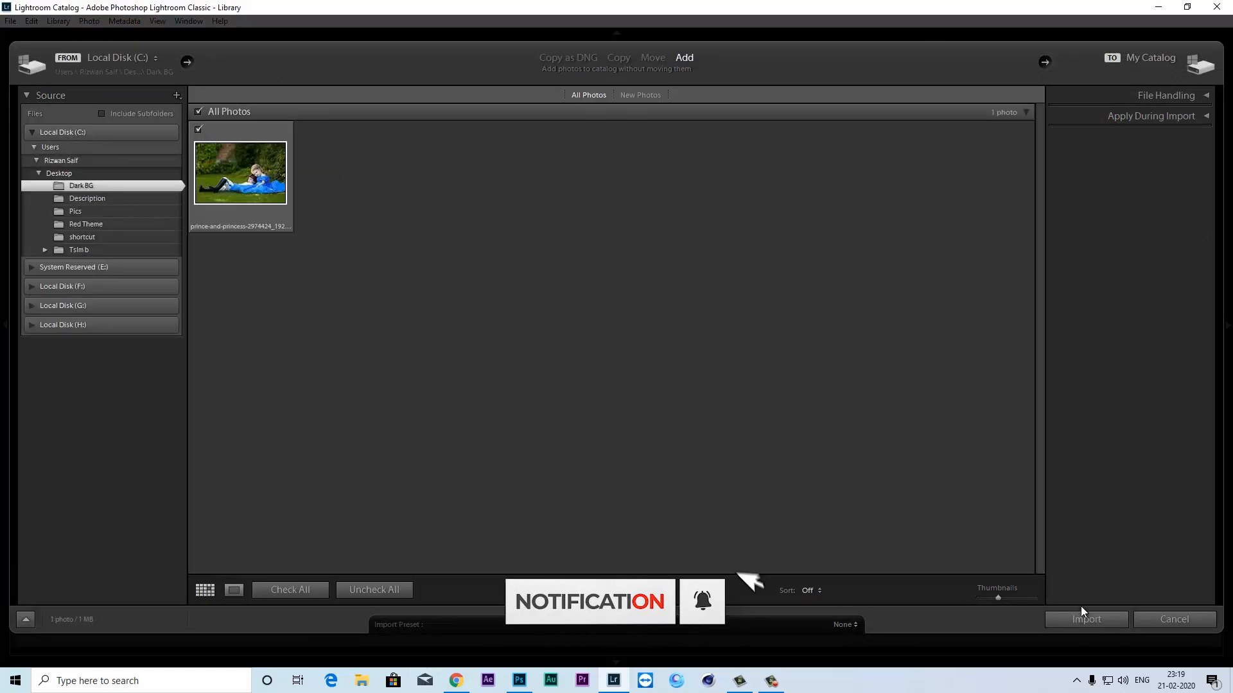
pyautogui.click(1090, 626)
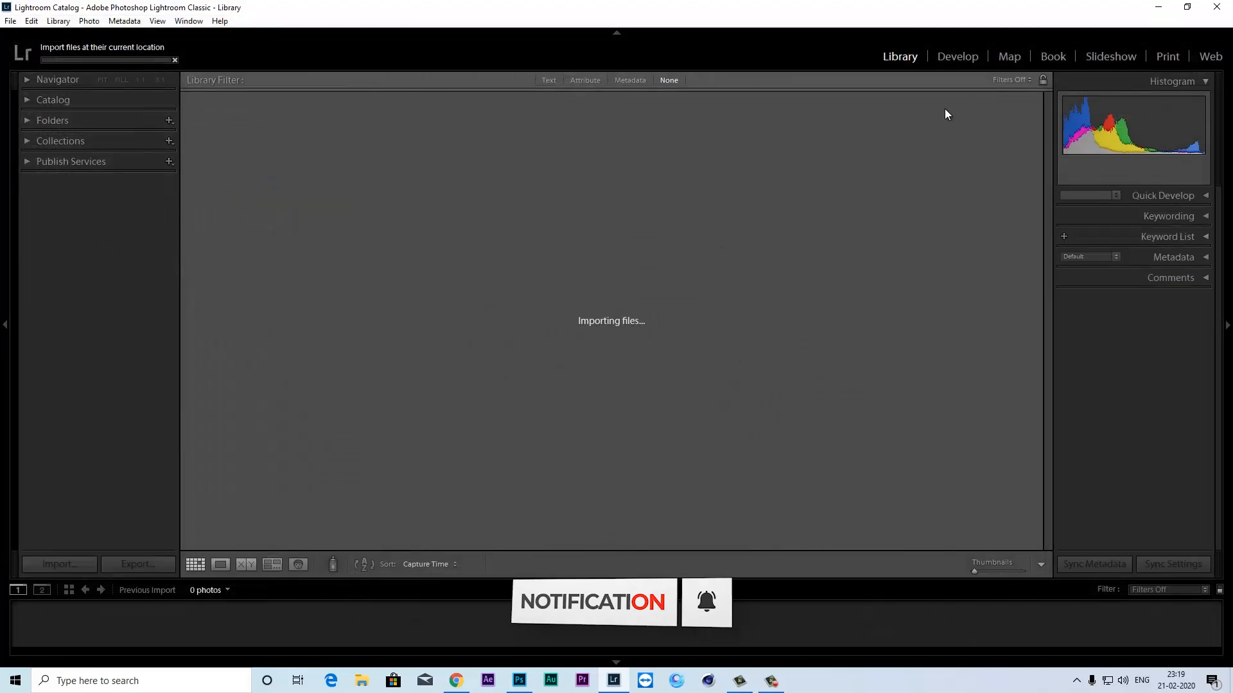
# Step: Open the imported prince-and-princess photo for editing in the Develop module
pyautogui.click(946, 55)
pyautogui.click(900, 56)
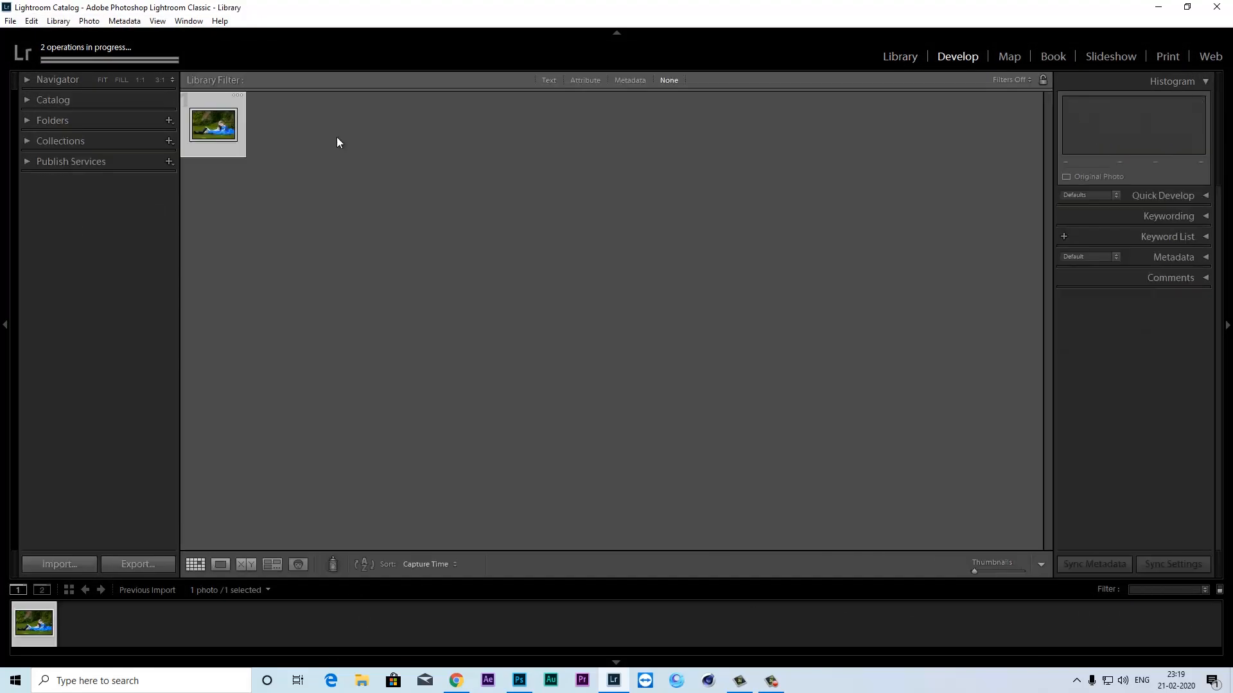
pyautogui.doubleClick(220, 128)
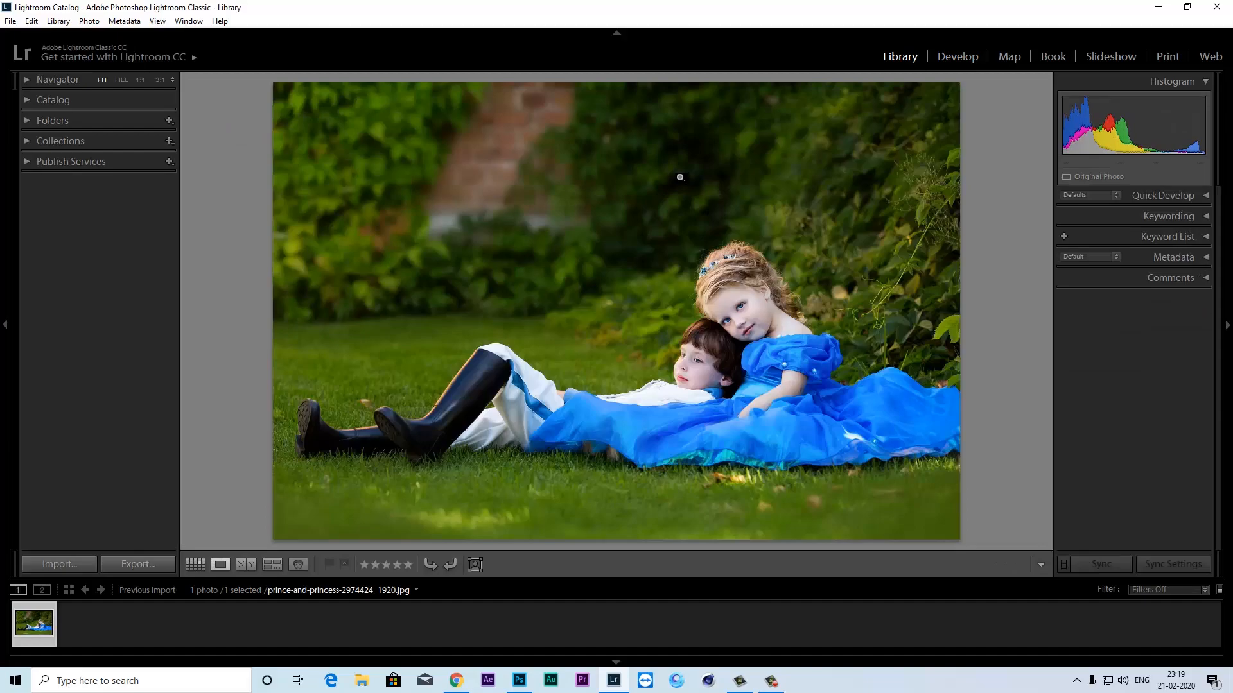
pyautogui.click(958, 59)
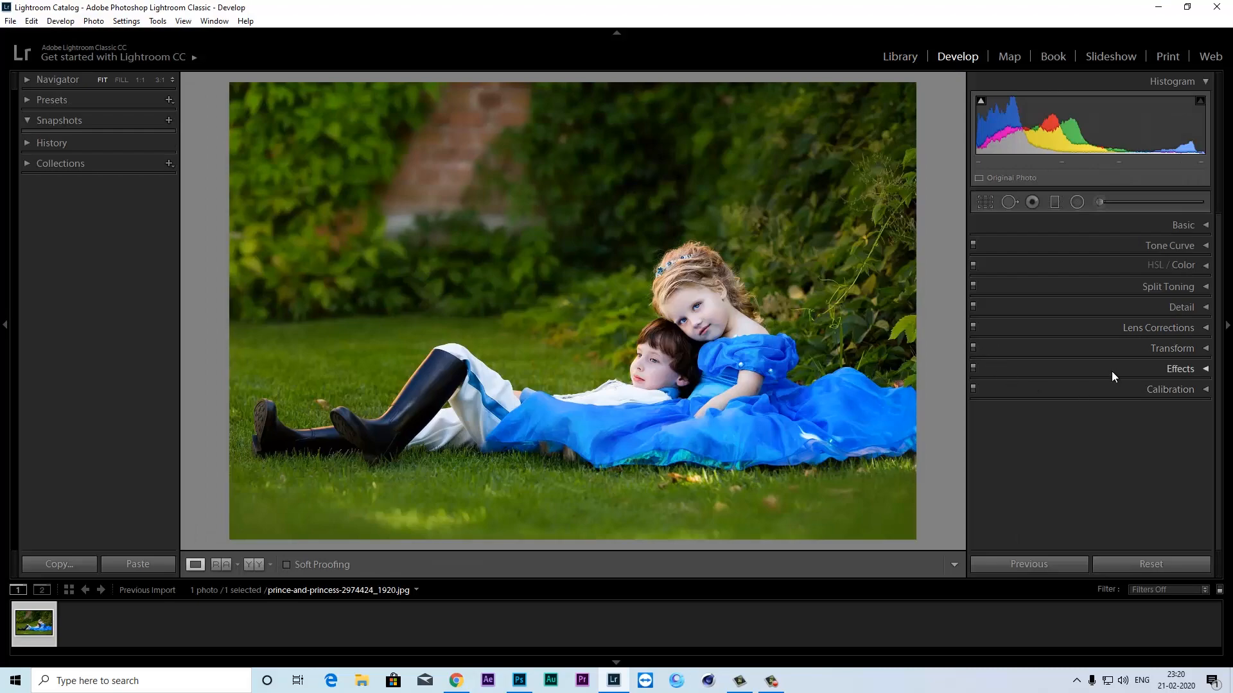
# Step: Desaturate the photo's greens to -100 and lower the green luminance to -21
pyautogui.click(1206, 267)
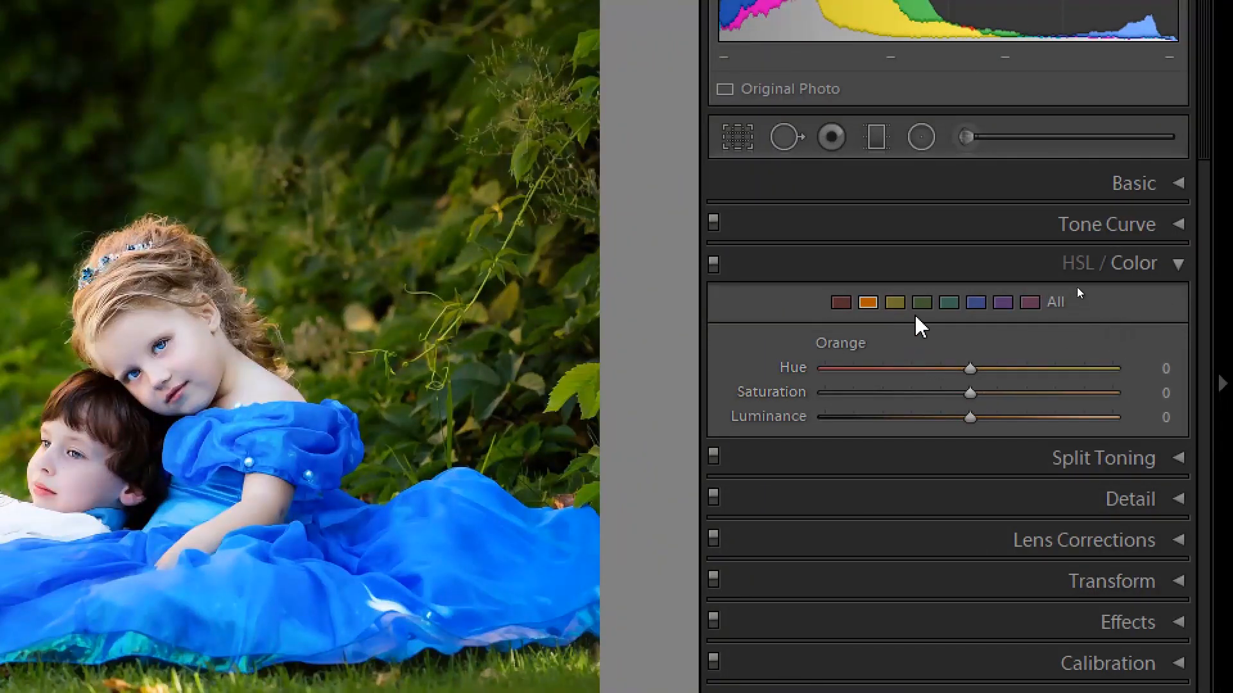
pyautogui.click(923, 312)
pyautogui.moveTo(972, 383); pyautogui.dragTo(791, 396)
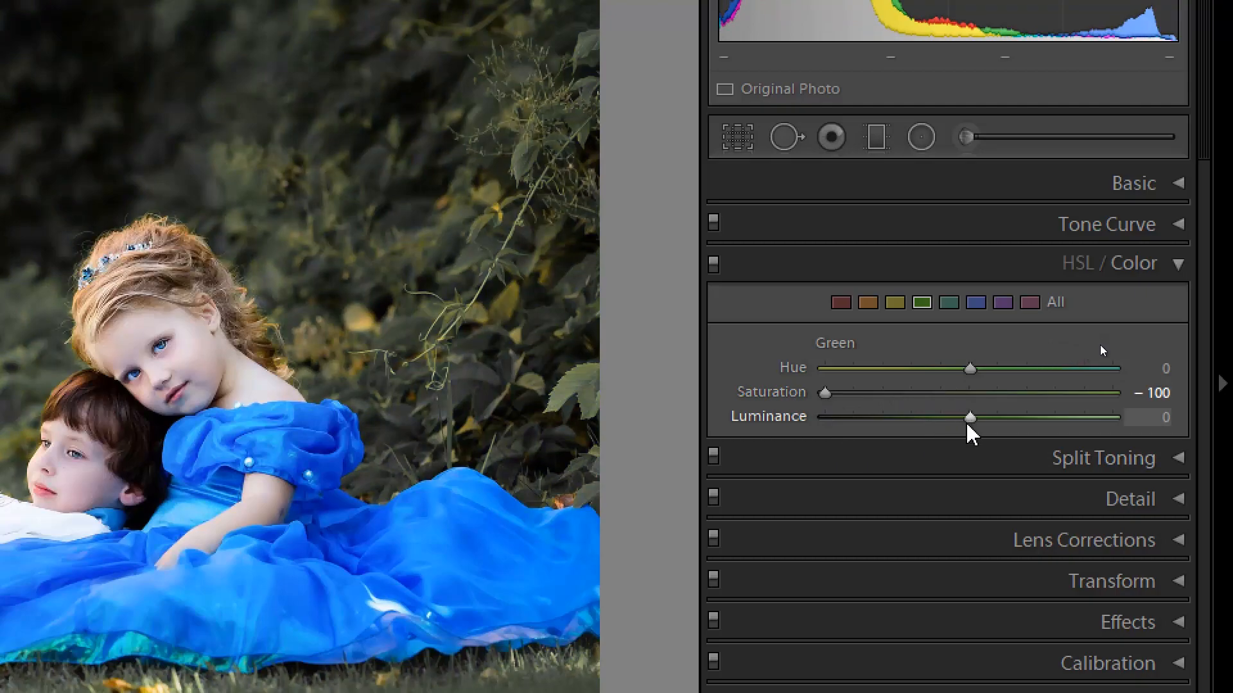
pyautogui.moveTo(968, 418); pyautogui.dragTo(938, 423)
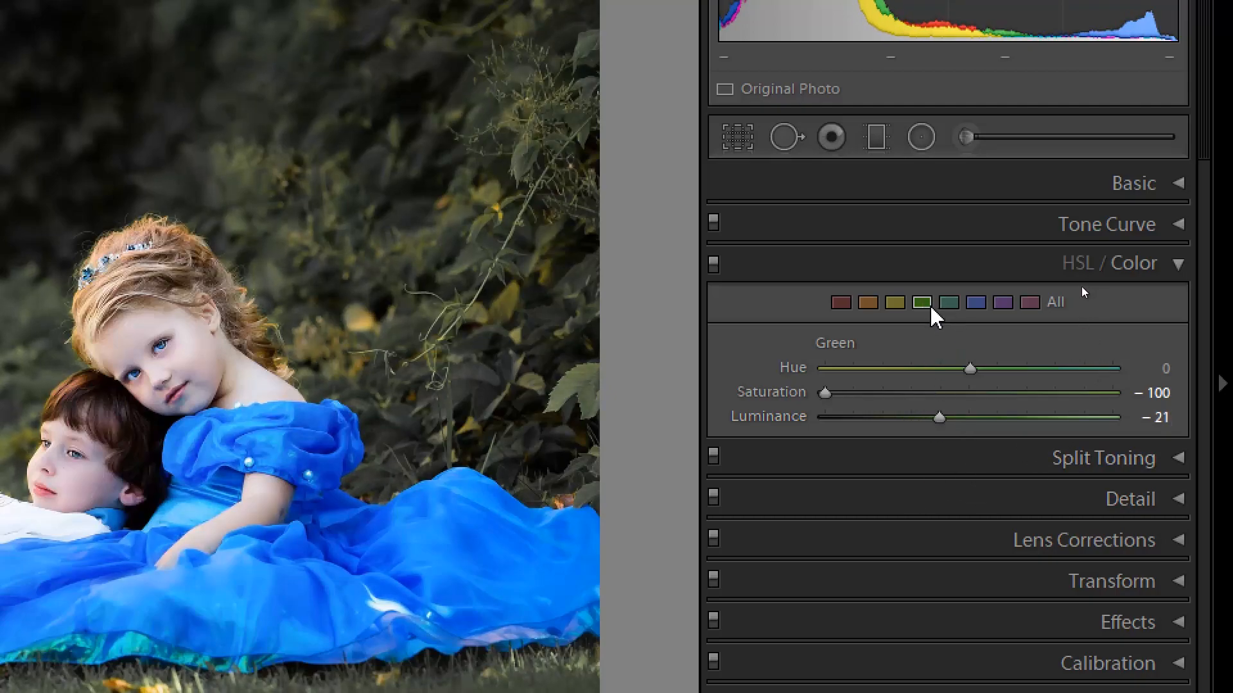
# Step: Set the yellow saturation to -100 and luminance to -30, and the aqua saturation to -100
pyautogui.click(894, 302)
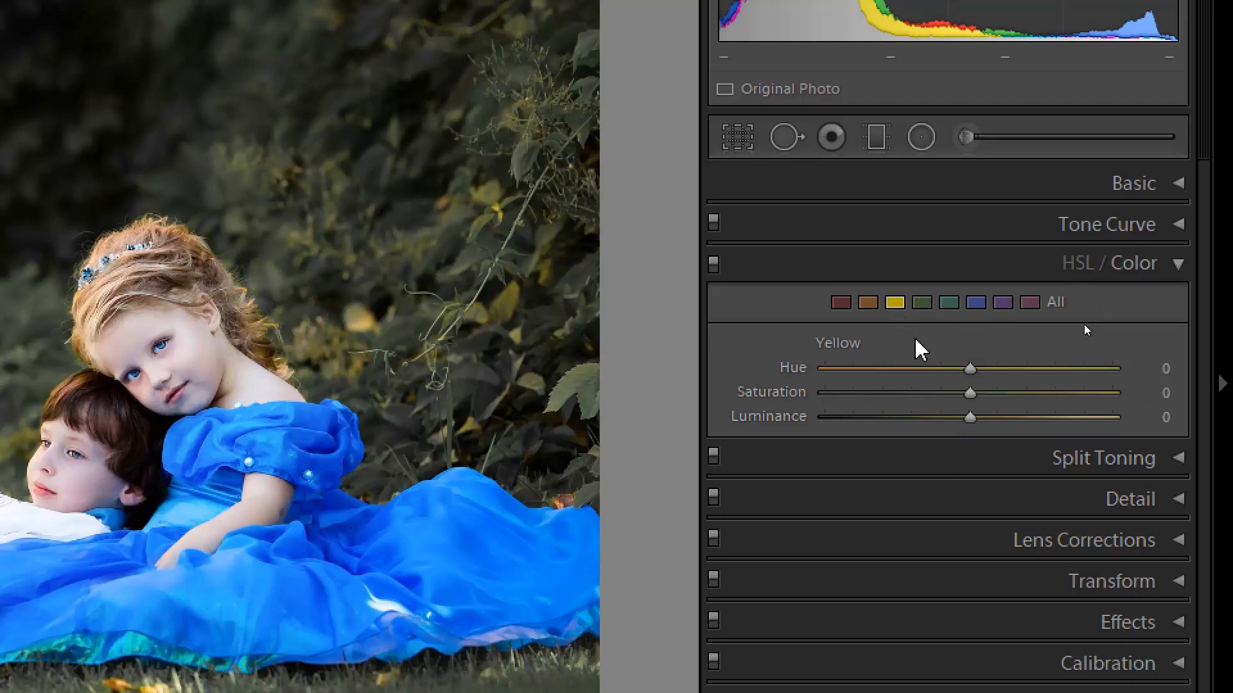
pyautogui.moveTo(964, 393); pyautogui.dragTo(794, 398)
pyautogui.moveTo(970, 418); pyautogui.dragTo(924, 418)
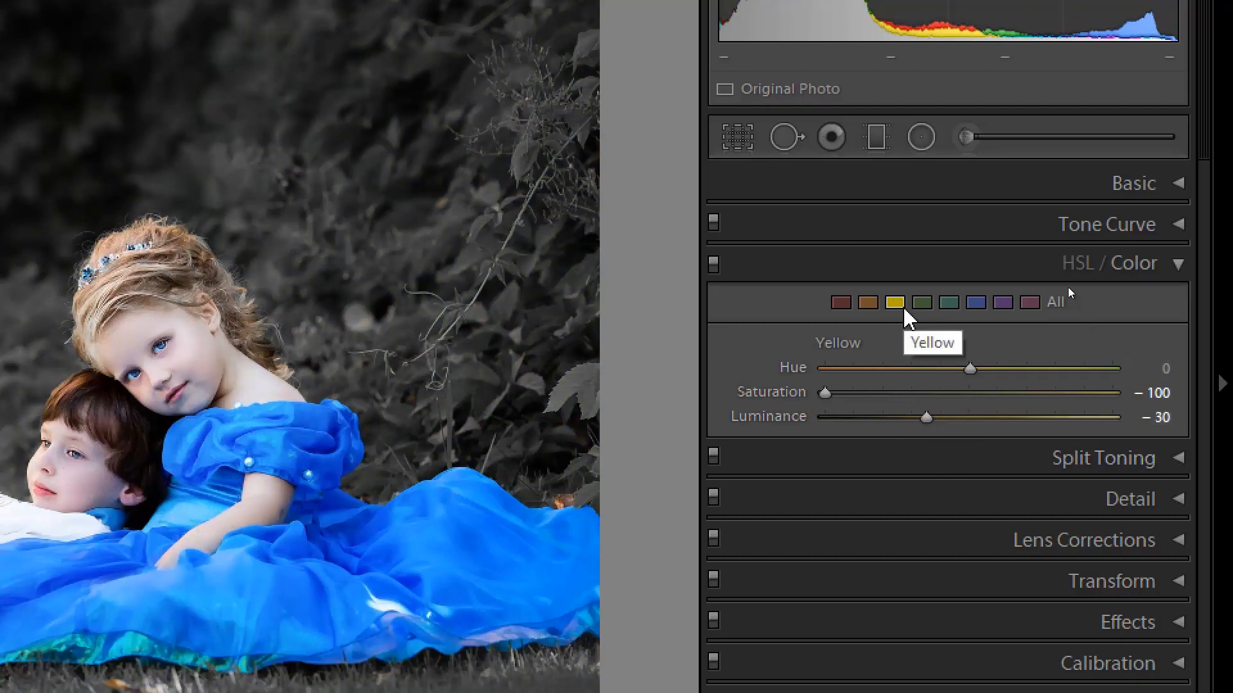
pyautogui.click(953, 306)
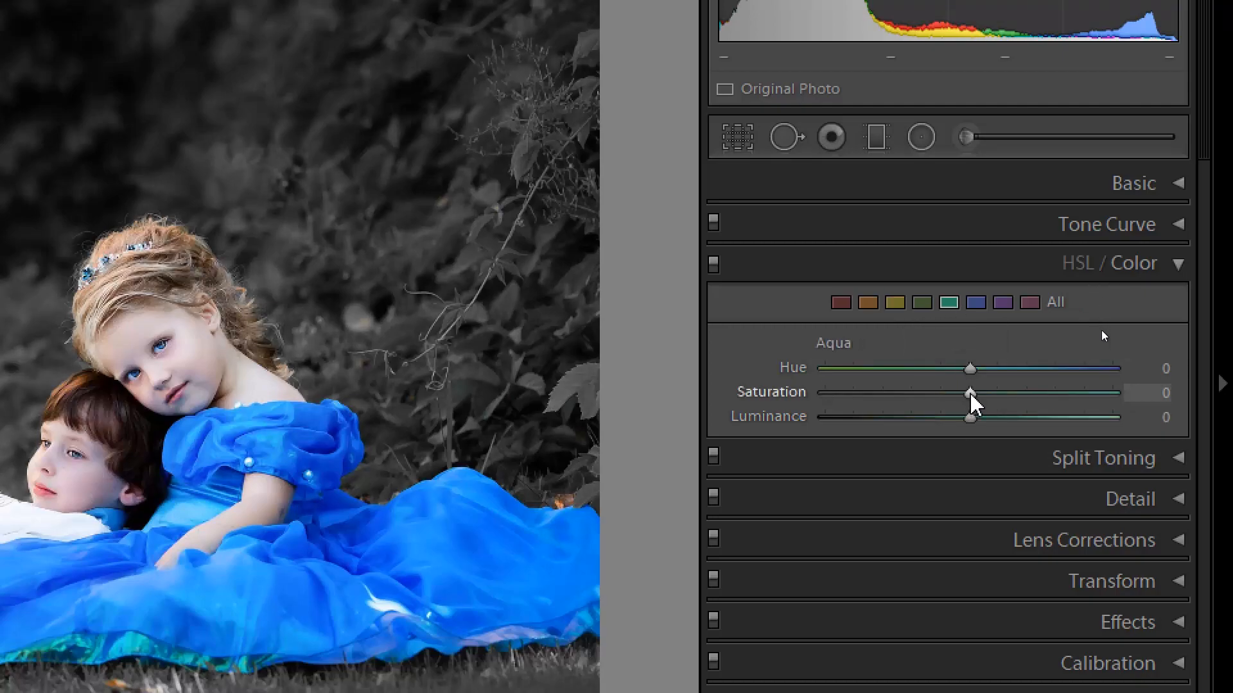
pyautogui.moveTo(973, 401); pyautogui.dragTo(806, 393)
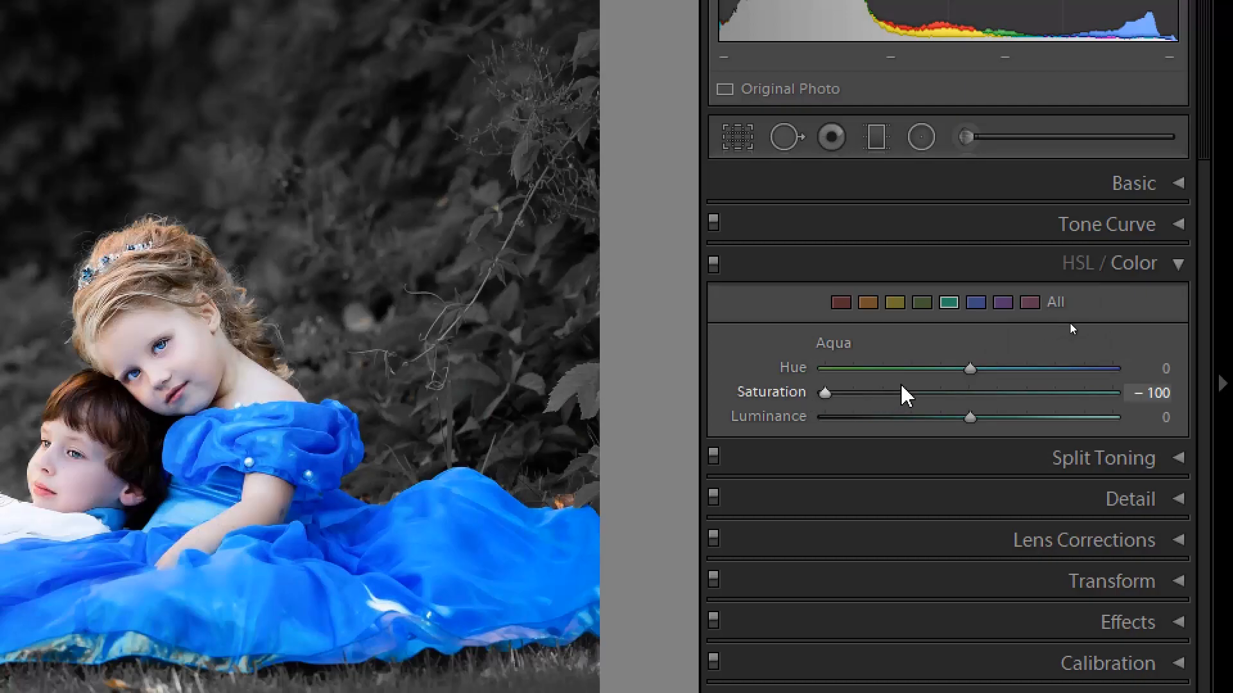
# Step: Brighten the skin tones by setting the orange saturation to +8 and orange luminance to +40
pyautogui.click(868, 303)
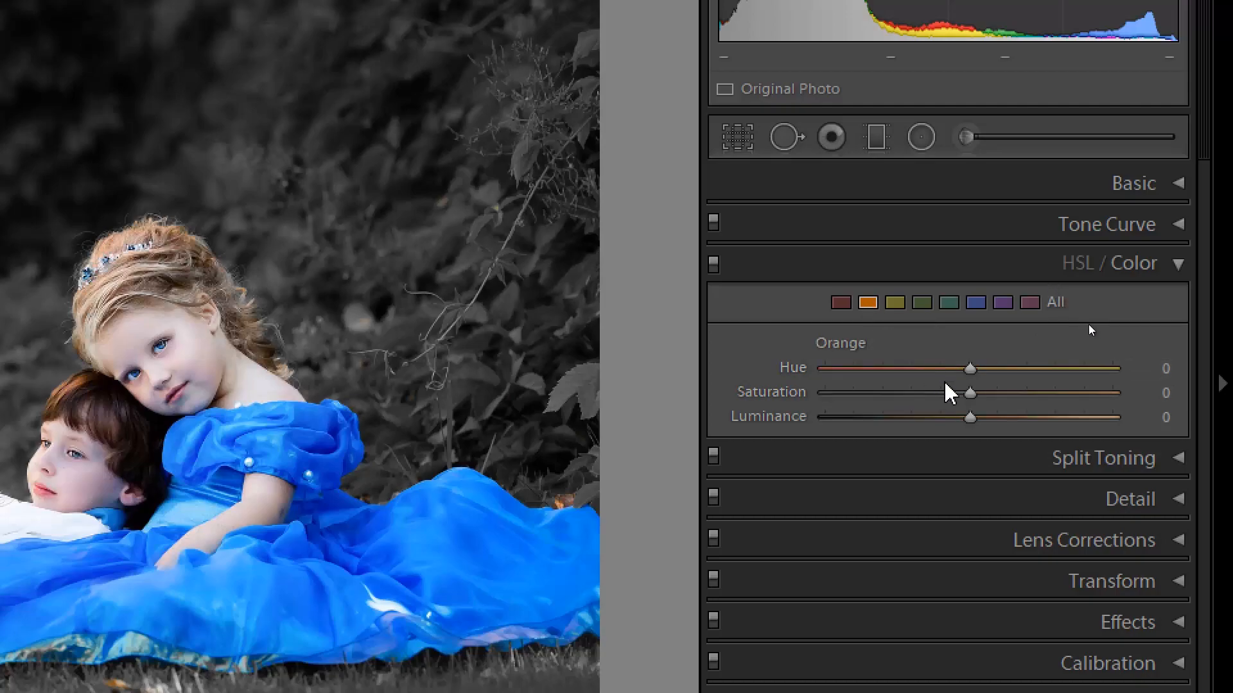
pyautogui.moveTo(971, 395)
pyautogui.mouseDown()
pyautogui.moveTo(982, 394)
pyautogui.moveTo(961, 394)
pyautogui.moveTo(985, 394)
pyautogui.moveTo(956, 394)
pyautogui.moveTo(982, 394)
pyautogui.mouseUp()
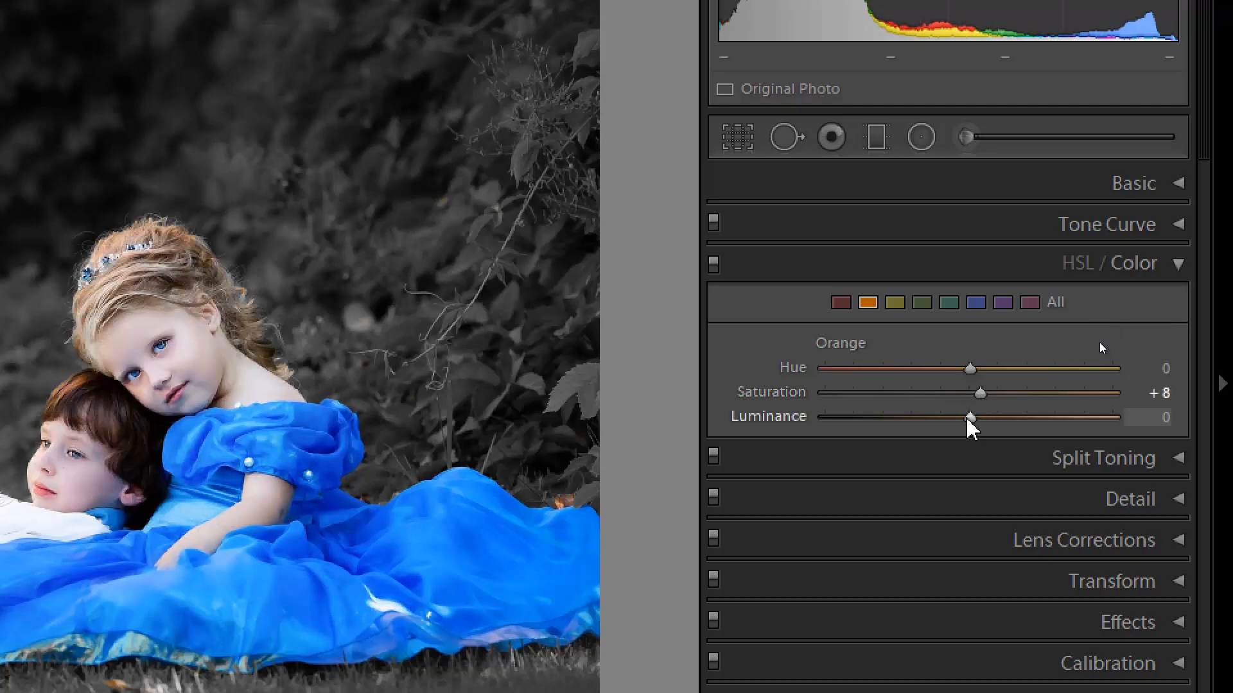
pyautogui.moveTo(968, 418); pyautogui.dragTo(1028, 422)
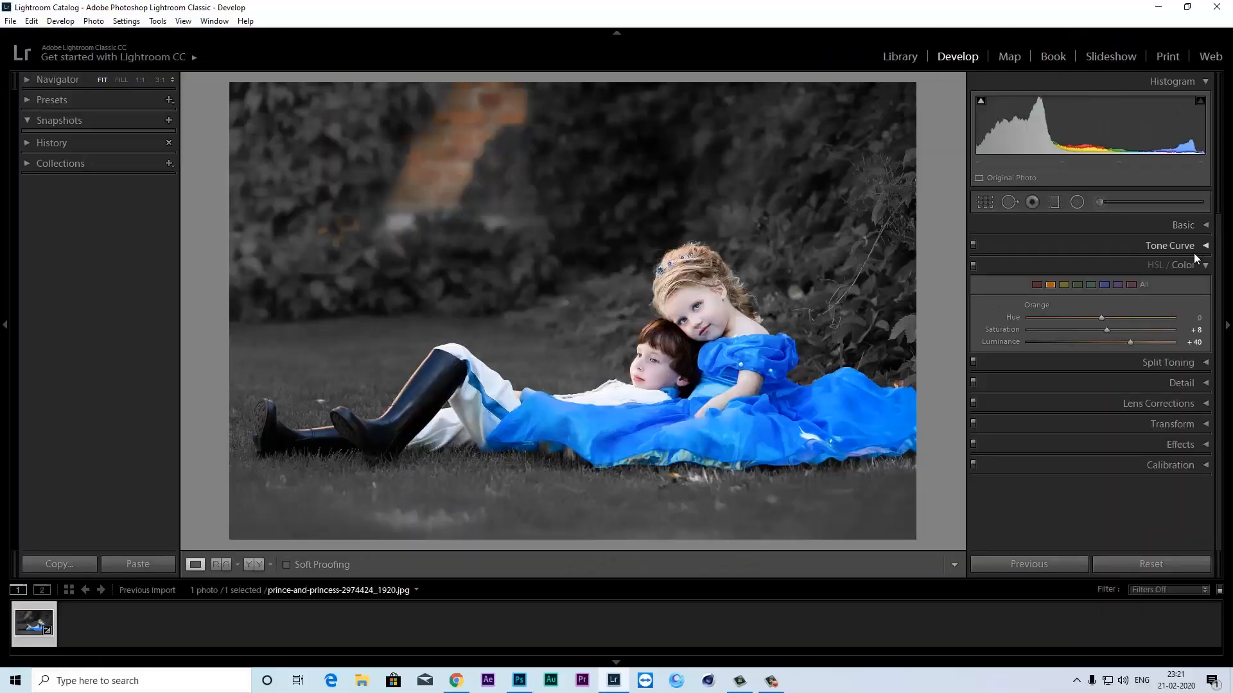
pyautogui.click(1206, 265)
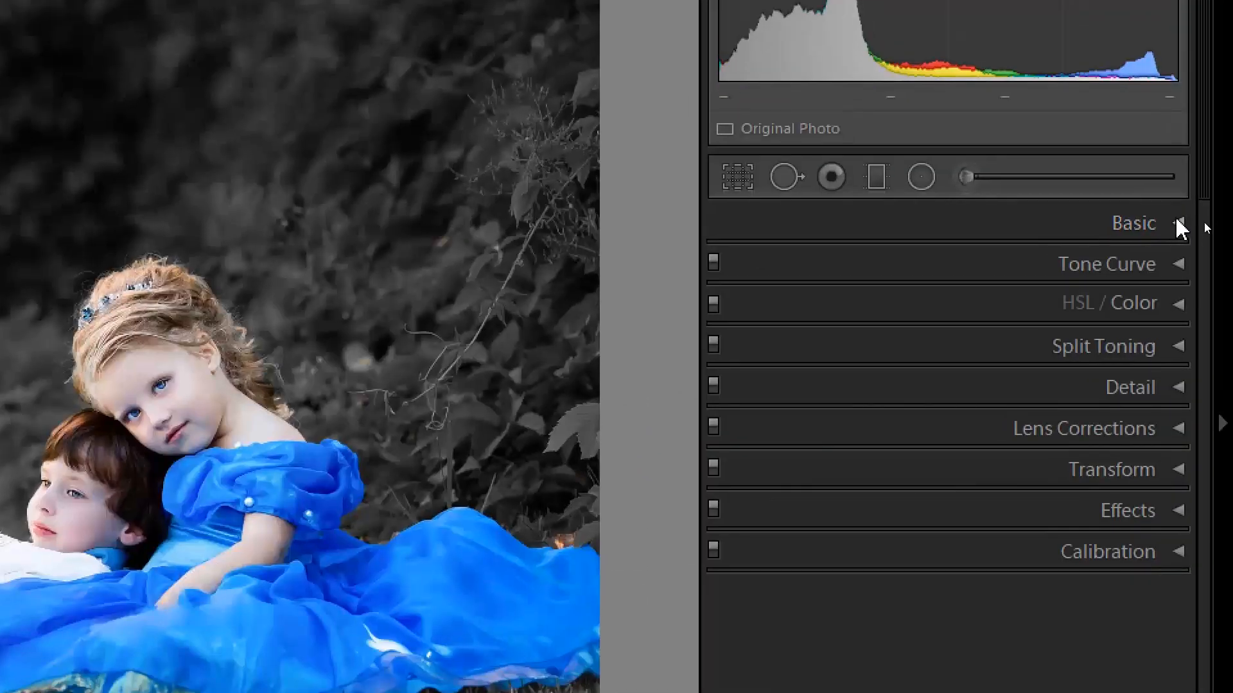
# Step: Raise the photo's clarity to +30 in the basic adjustments
pyautogui.click(1206, 228)
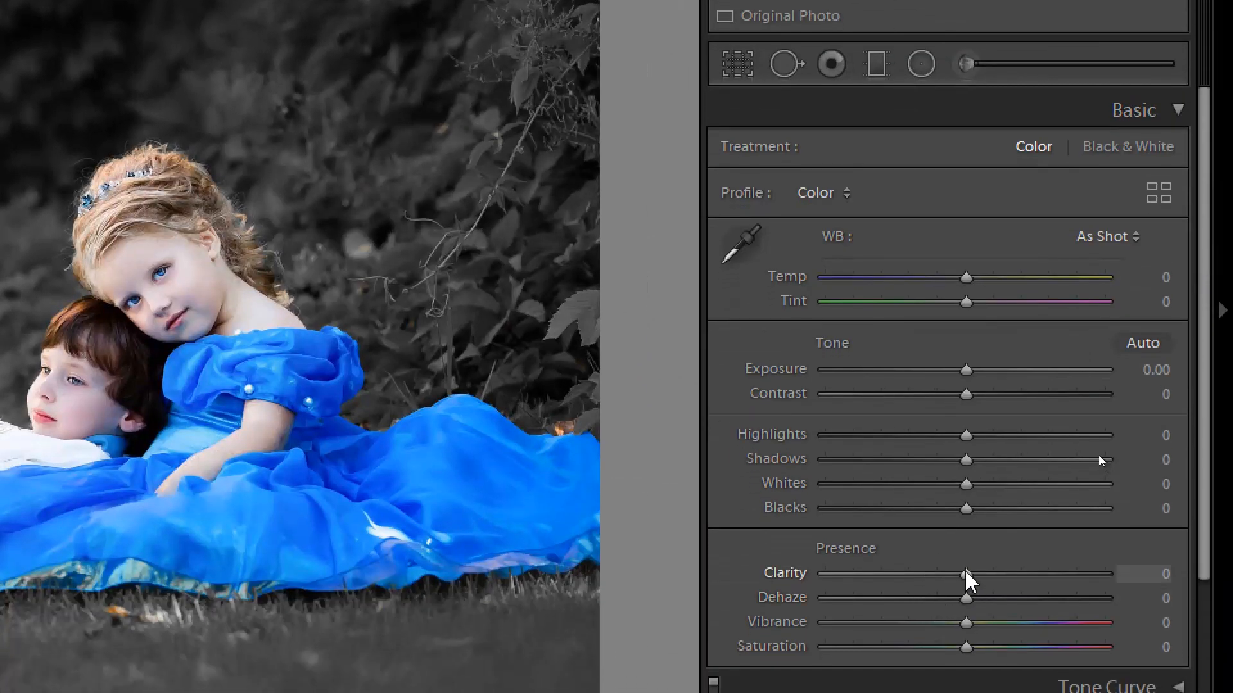
pyautogui.moveTo(966, 574); pyautogui.dragTo(1007, 573)
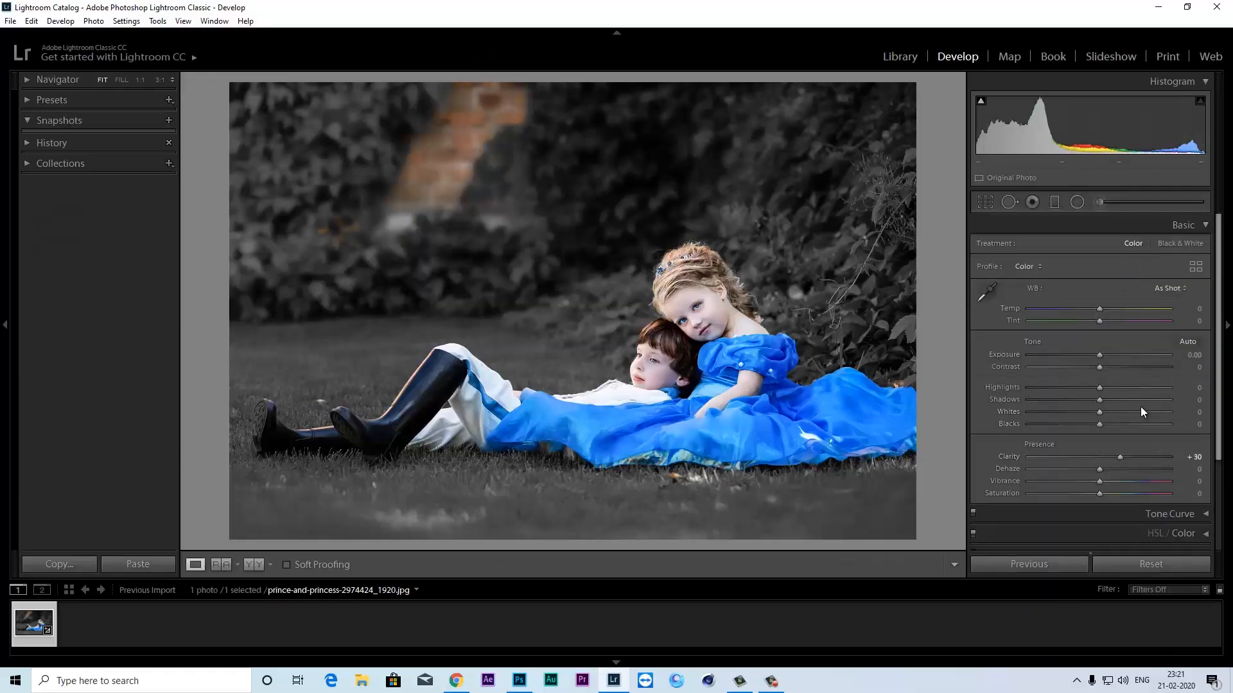
pyautogui.click(1205, 225)
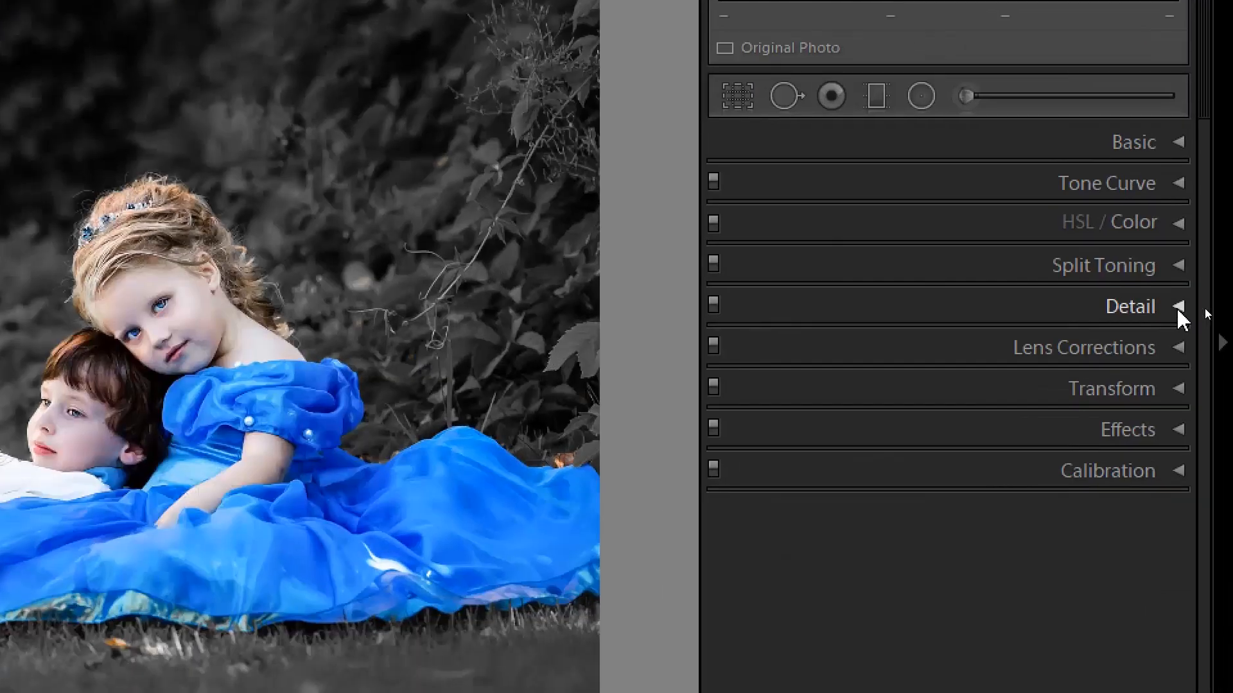
# Step: Apply noise reduction with luminance 10 and color 30
pyautogui.click(1205, 309)
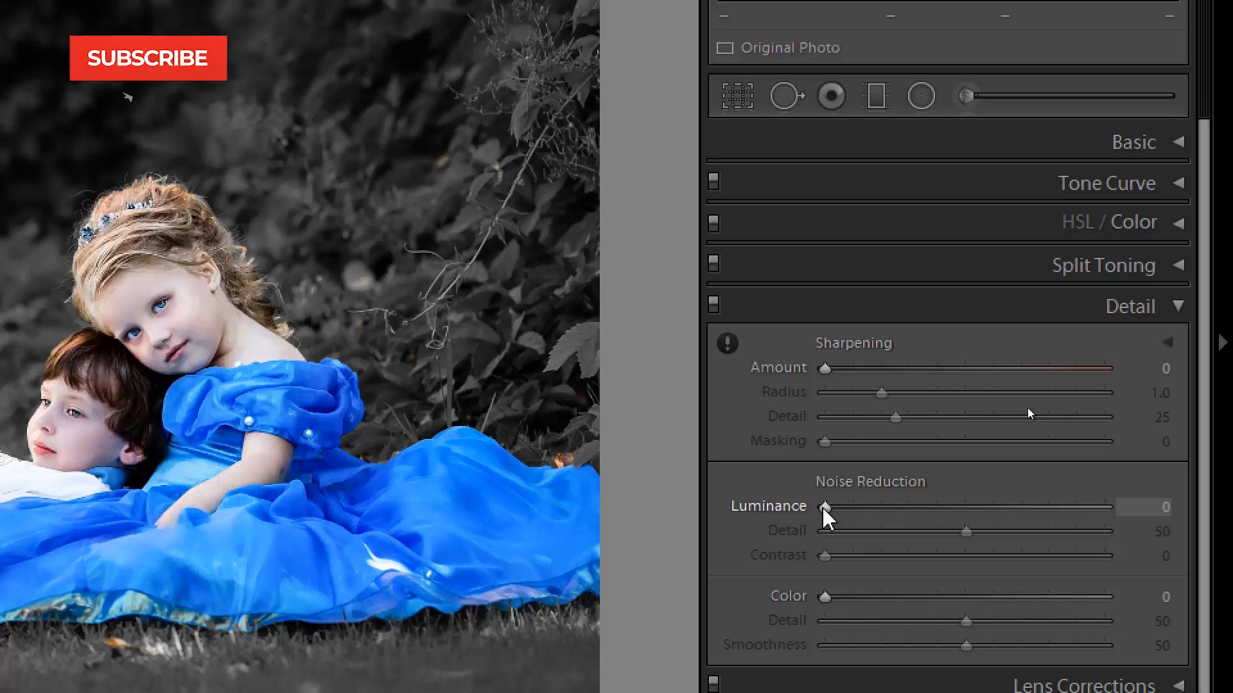
pyautogui.moveTo(824, 507); pyautogui.dragTo(849, 510)
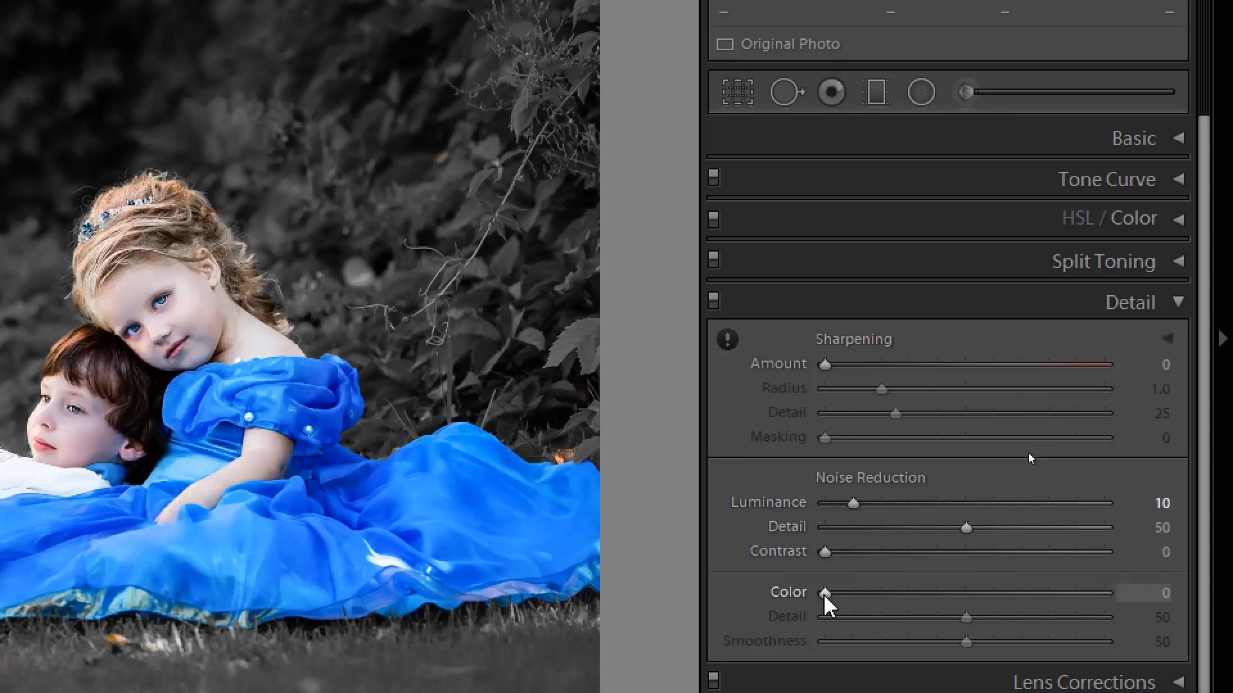
pyautogui.moveTo(824, 592); pyautogui.dragTo(909, 592)
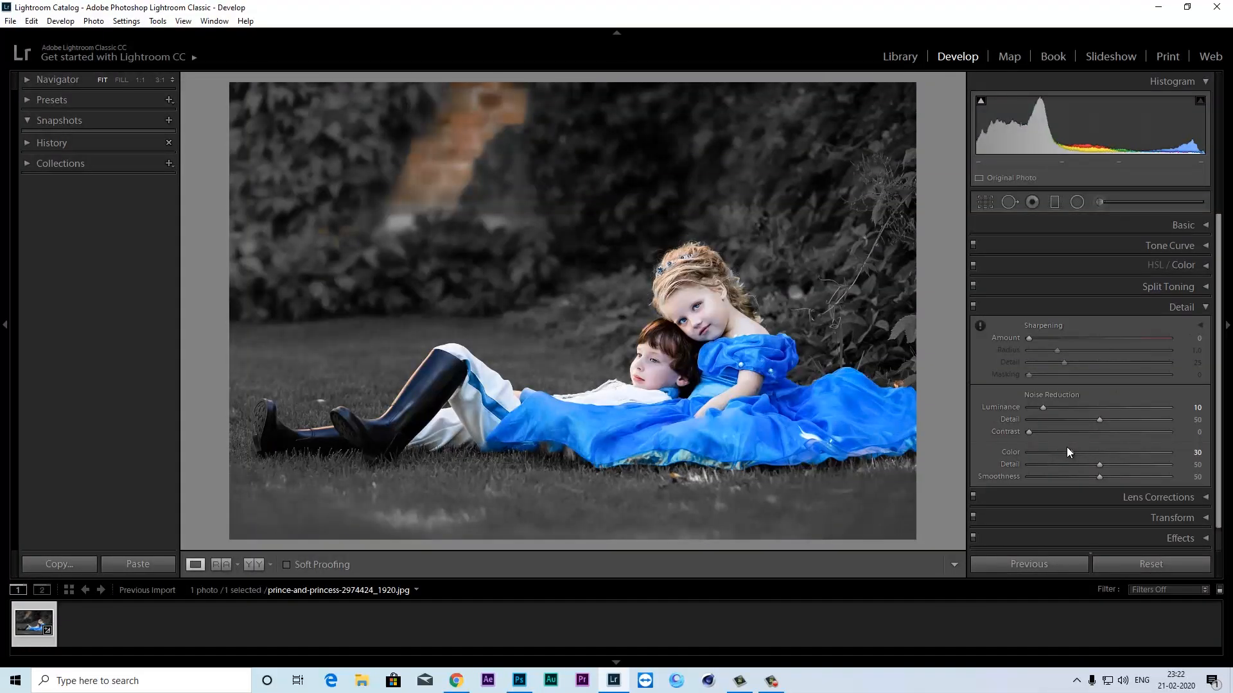
pyautogui.click(1206, 307)
# Step: Add a dark post-crop vignette with amount -29 and midpoint 30
pyautogui.click(1206, 370)
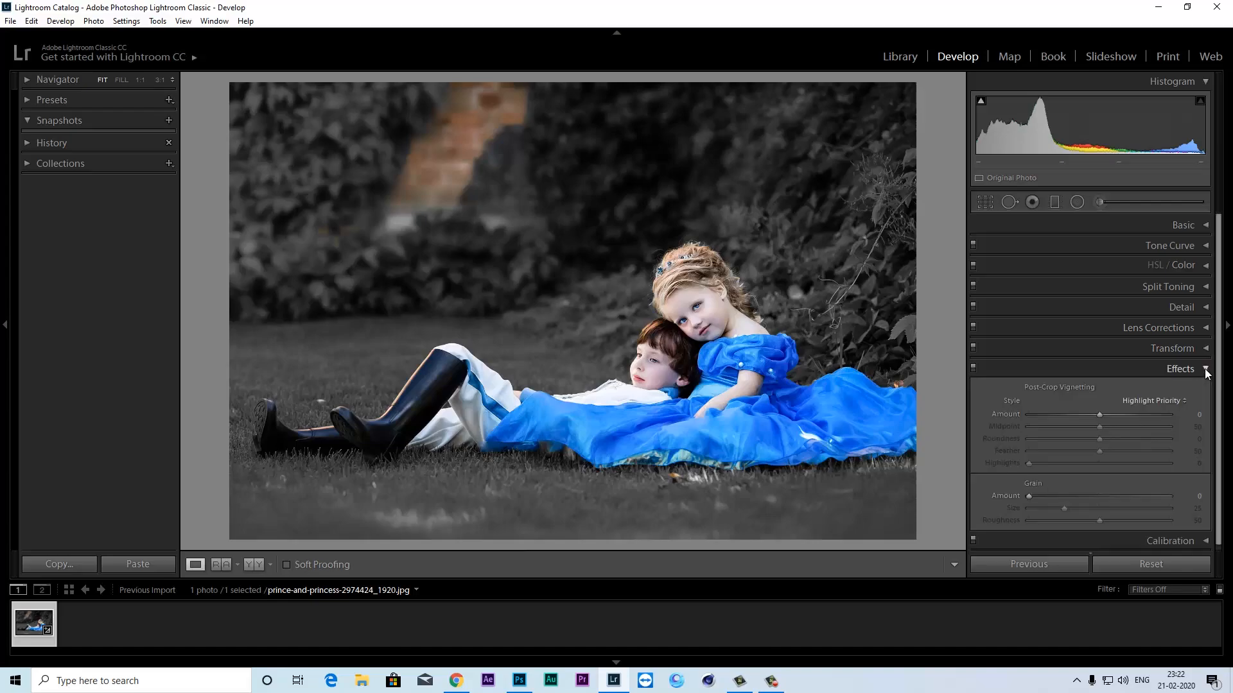
pyautogui.moveTo(1099, 414); pyautogui.dragTo(1071, 428)
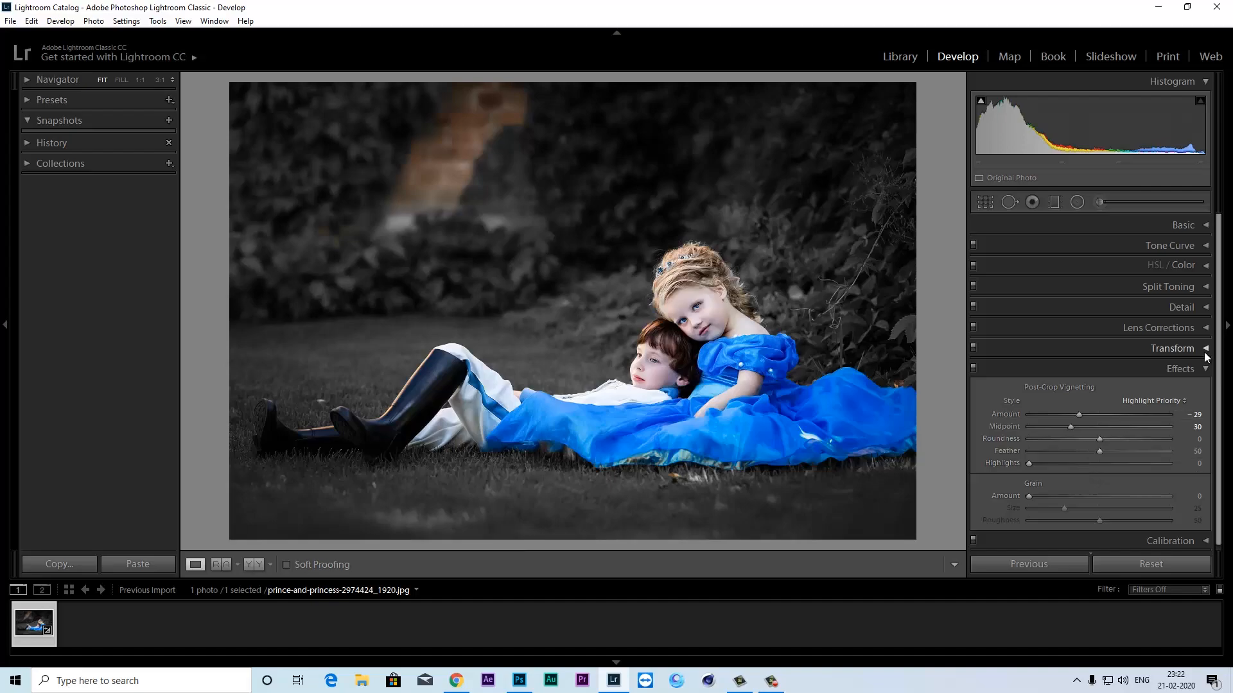
pyautogui.click(1201, 375)
# Step: Enable lens profile corrections and choose Nikon as the lens make
pyautogui.click(1206, 328)
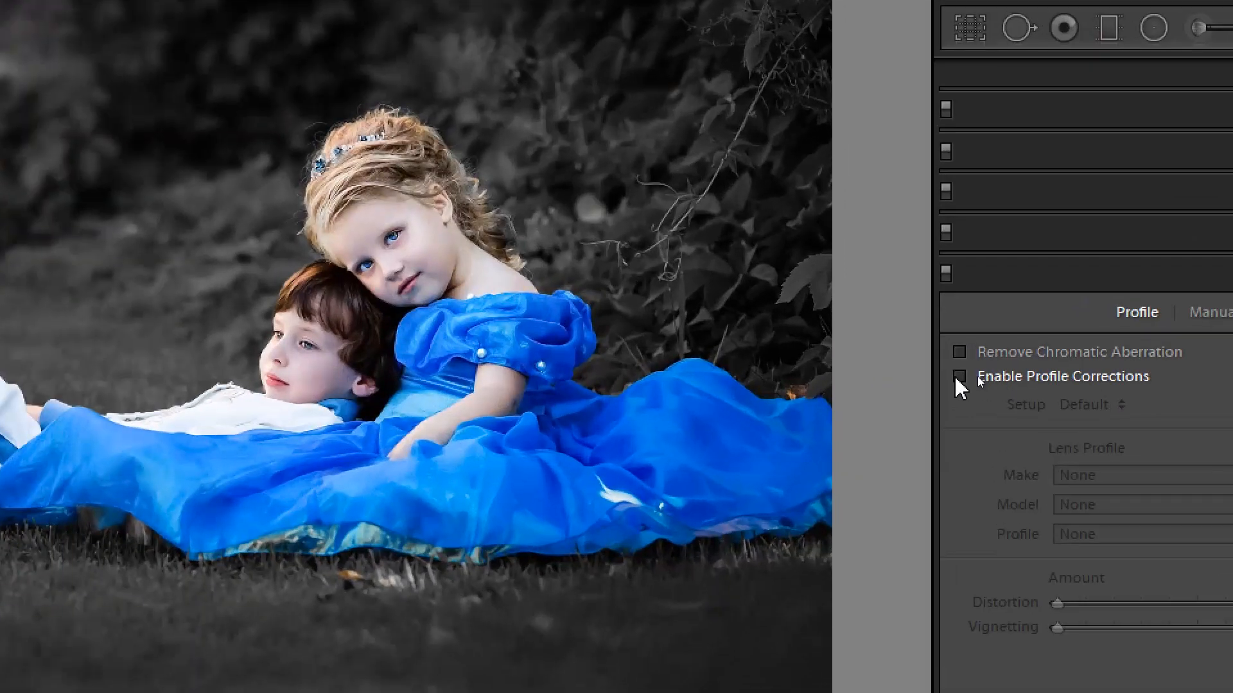
pyautogui.click(961, 378)
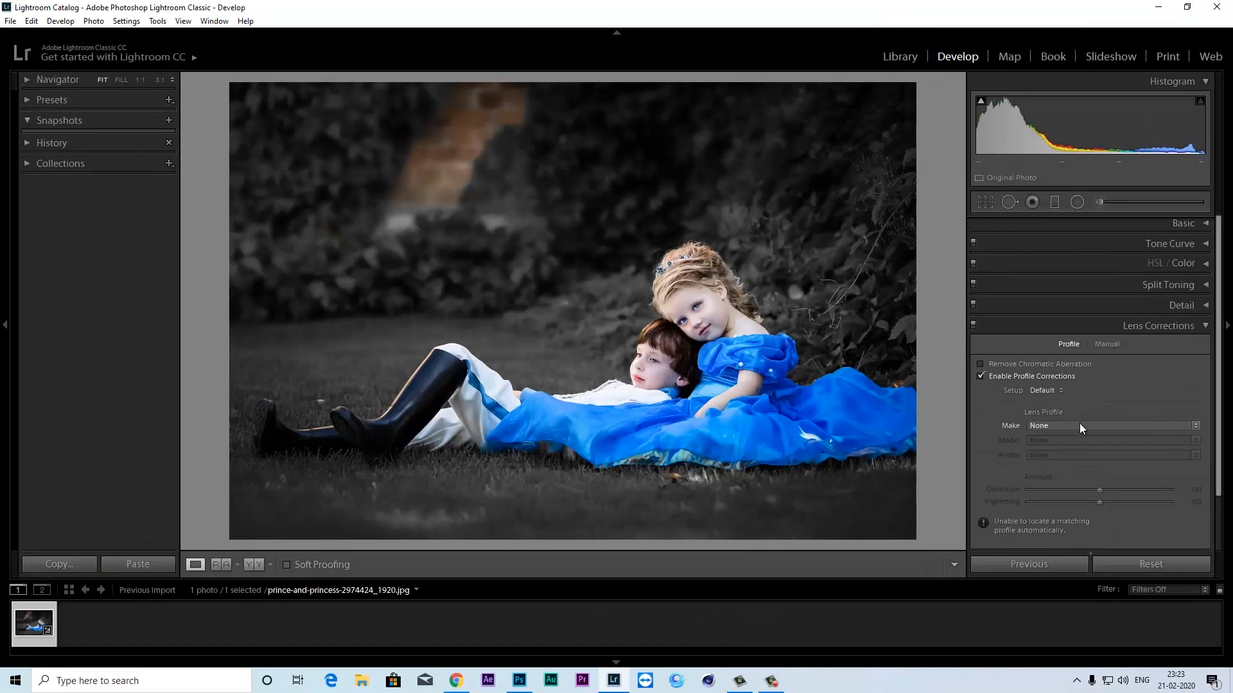
pyautogui.click(1160, 473)
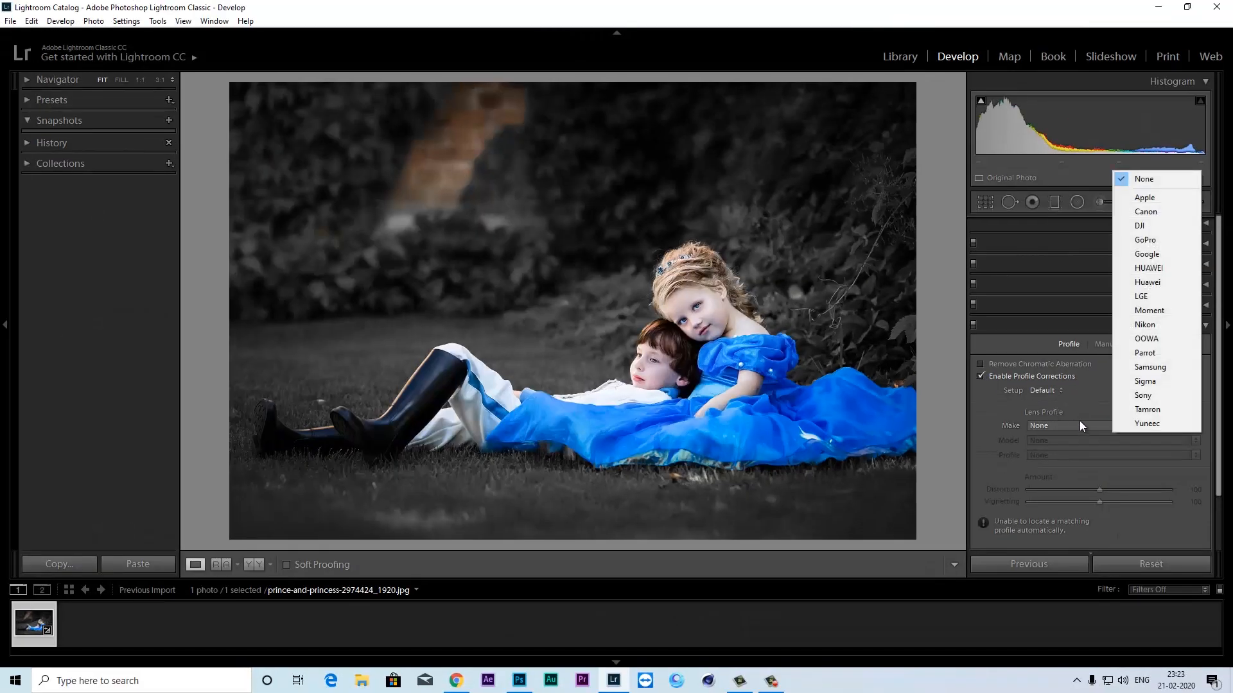
pyautogui.click(1149, 325)
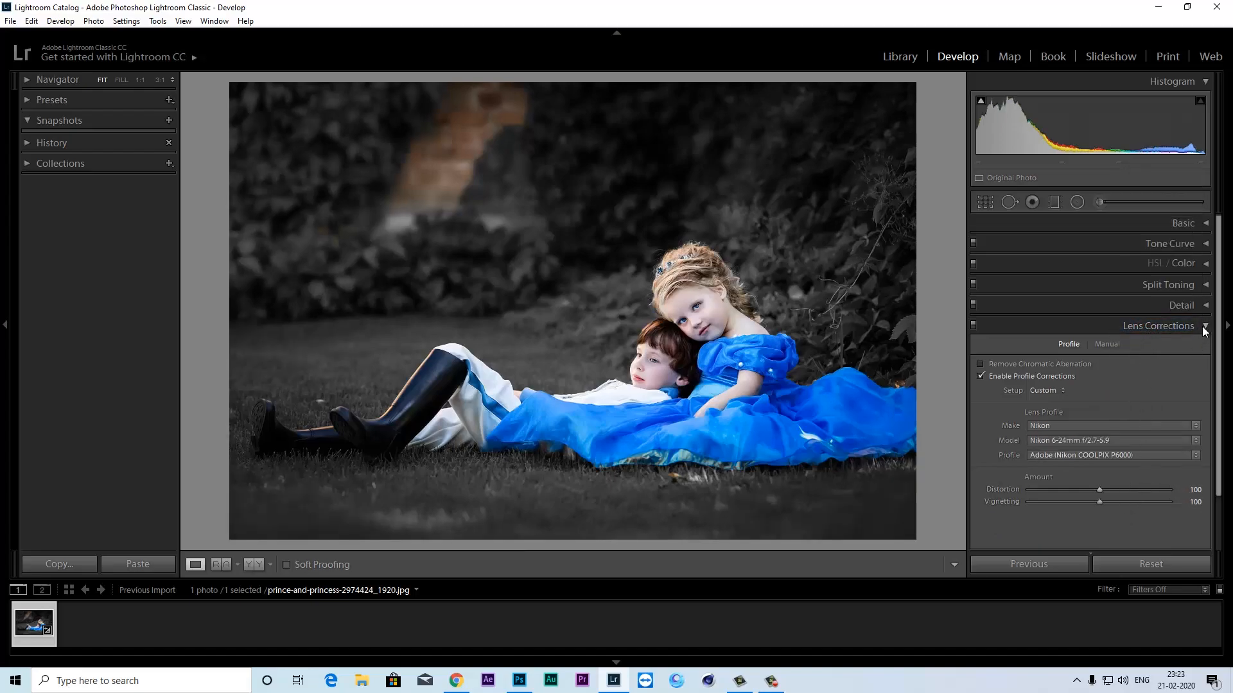
pyautogui.click(1166, 326)
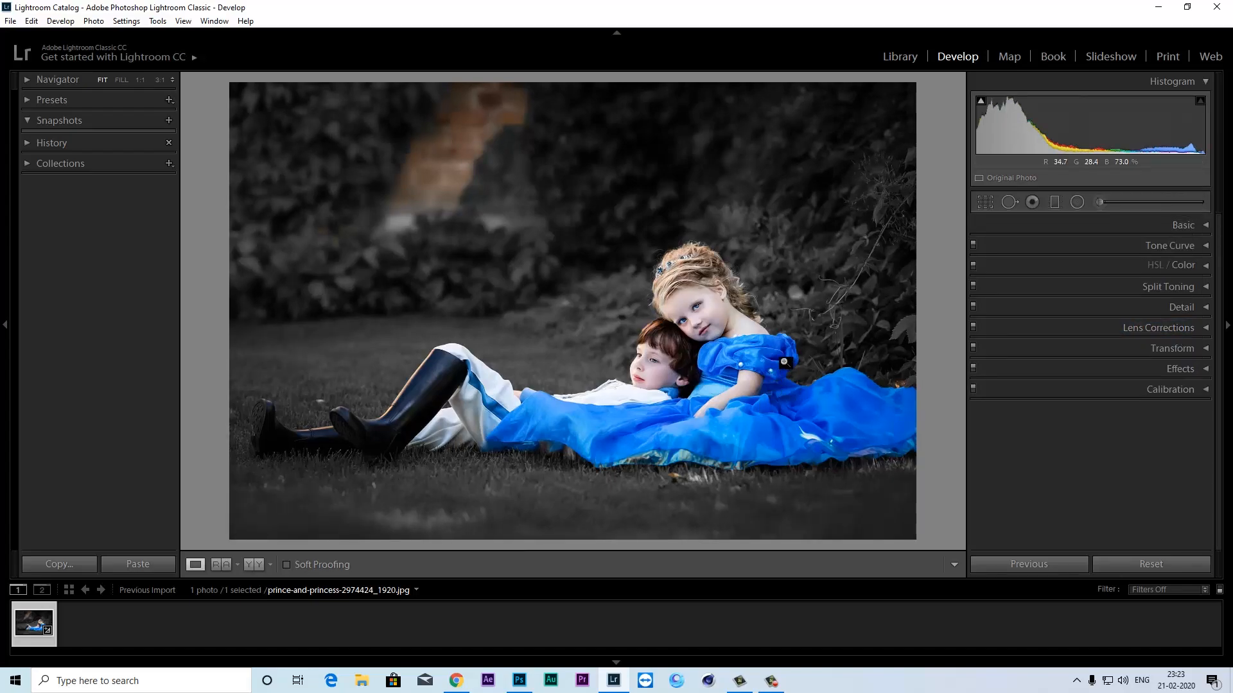
# Step: Place a diagonal graduated filter running from the photo's upper-right corner inward toward the girl
pyautogui.click(1053, 201)
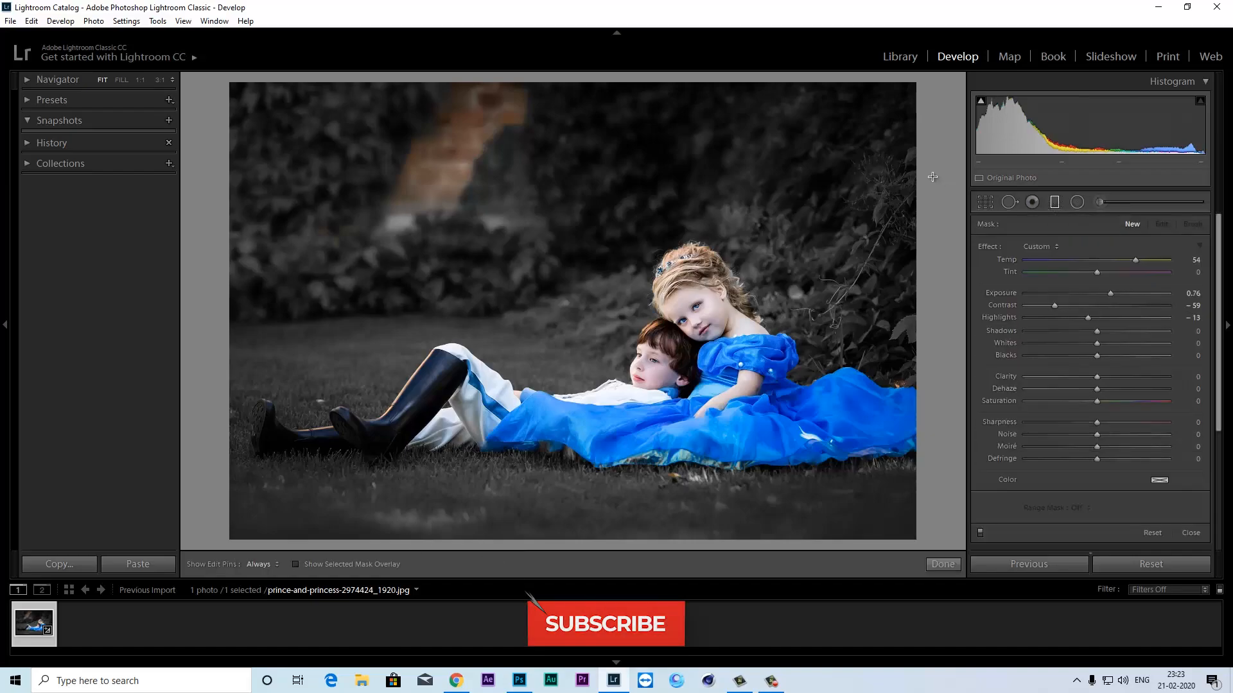
pyautogui.moveTo(918, 91)
pyautogui.mouseDown()
pyautogui.moveTo(838, 176)
pyautogui.moveTo(609, 331)
pyautogui.moveTo(785, 218)
pyautogui.mouseUp()
pyautogui.moveTo(851, 154); pyautogui.dragTo(856, 152)
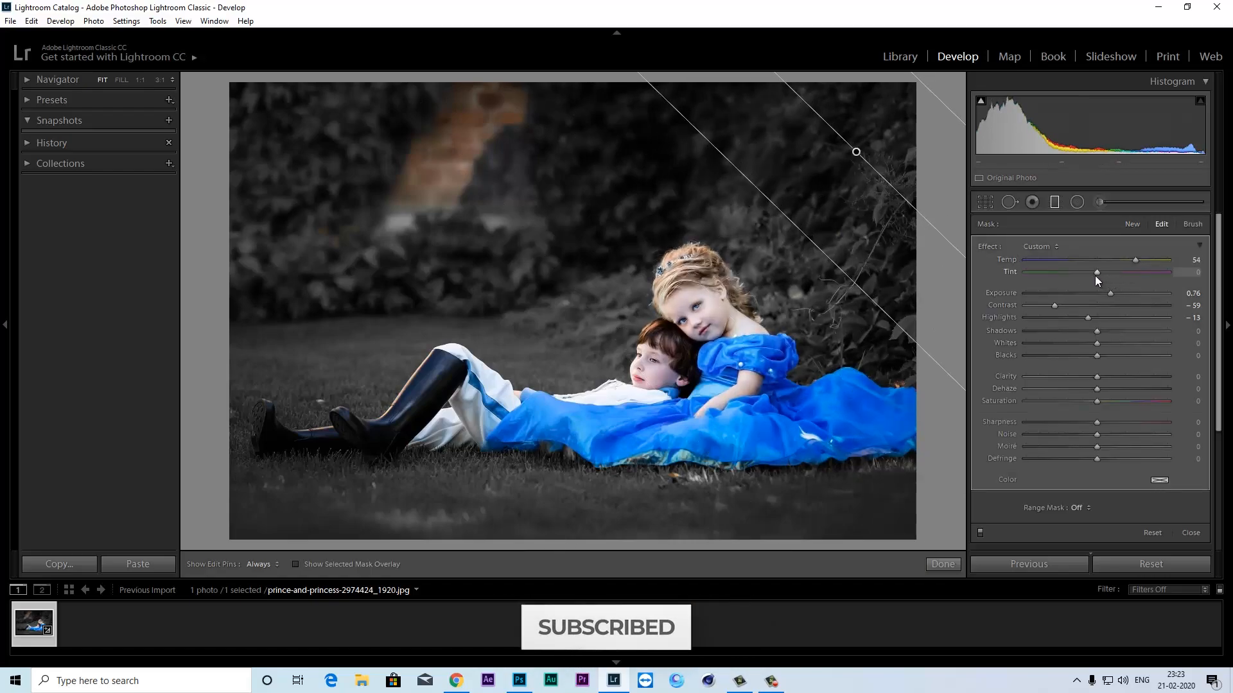
# Step: Set the graduated filter's temperature to -94, tint to 100, contrast to -40 and exposure to 2.56
pyautogui.moveTo(1120, 272); pyautogui.dragTo(1174, 272)
pyautogui.moveTo(1054, 262); pyautogui.dragTo(1032, 261)
pyautogui.click(1069, 305)
pyautogui.moveTo(1110, 294); pyautogui.dragTo(1141, 293)
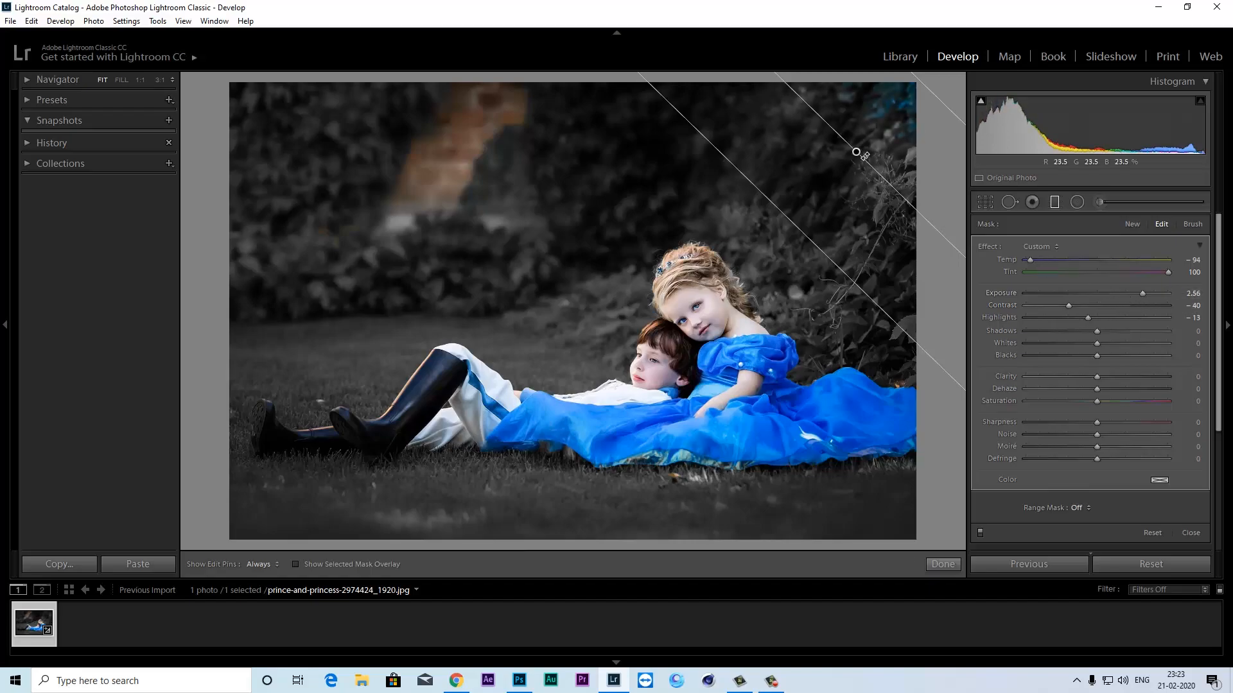
# Step: Move the graduated filter closer to the children and set its contrast to 40, exposure to 2.00 and temperature to -100
pyautogui.moveTo(856, 153); pyautogui.dragTo(830, 194)
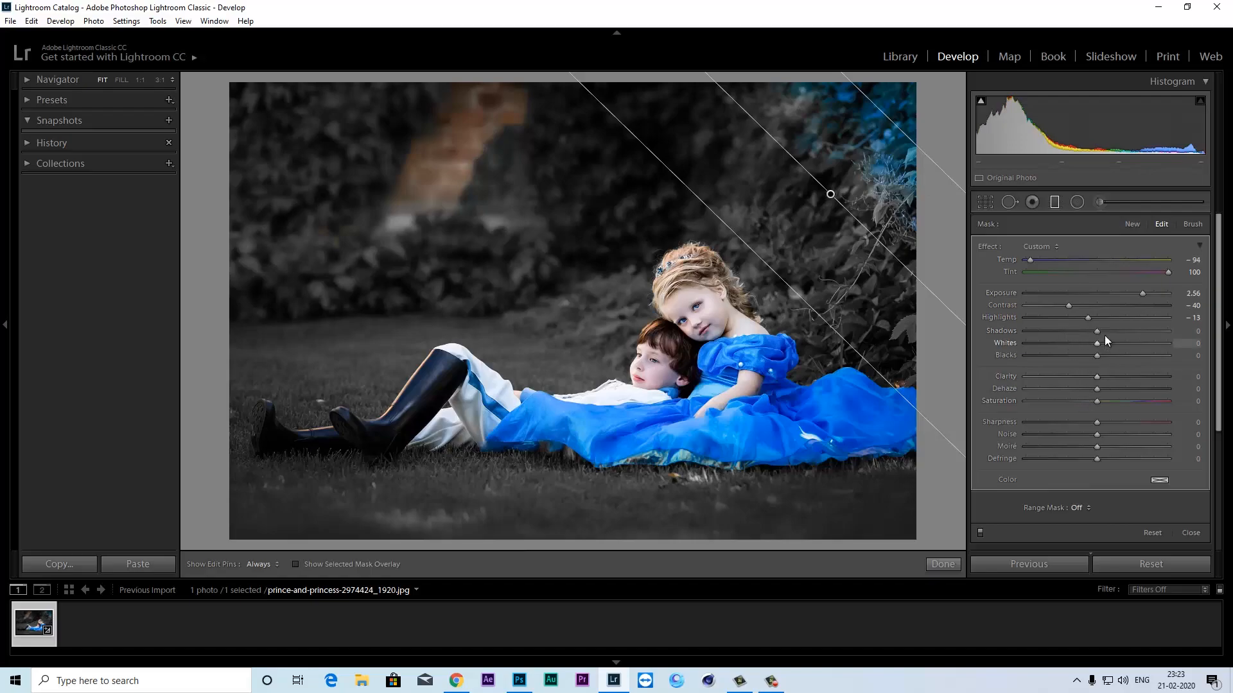
pyautogui.moveTo(1070, 305); pyautogui.dragTo(1131, 294)
pyautogui.click(1126, 307)
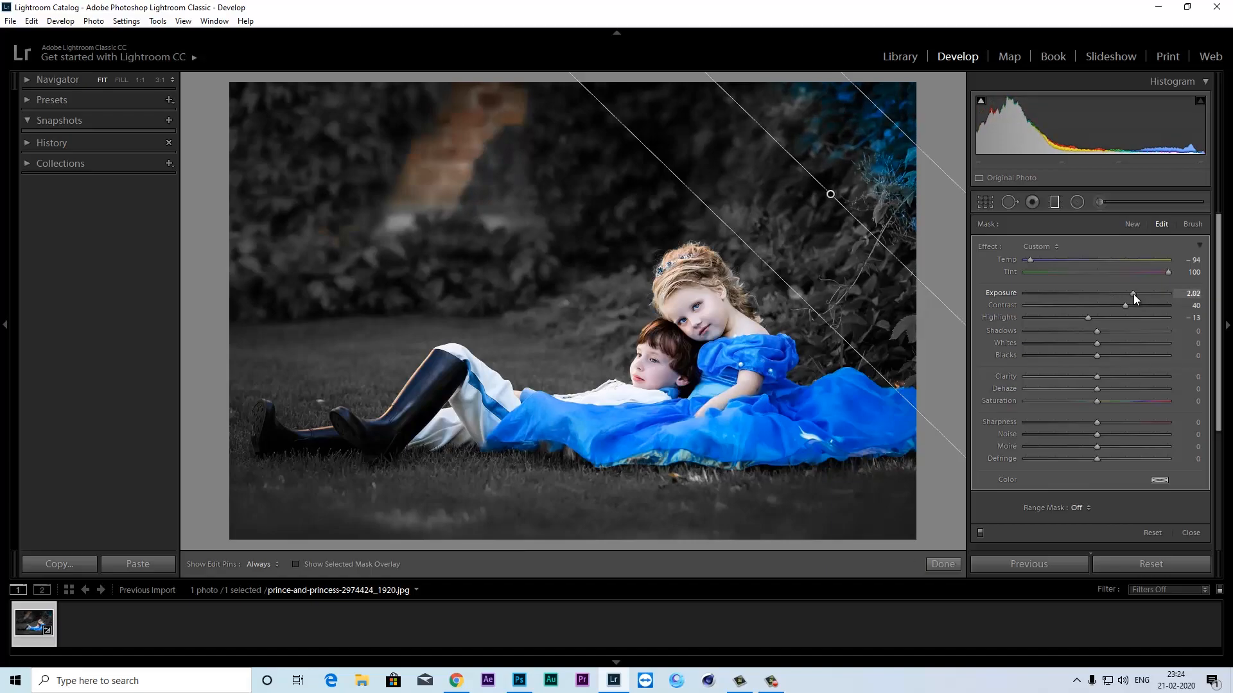
pyautogui.click(1187, 293)
pyautogui.write('2')
pyautogui.press('Return')
pyautogui.moveTo(1028, 259); pyautogui.dragTo(1023, 260)
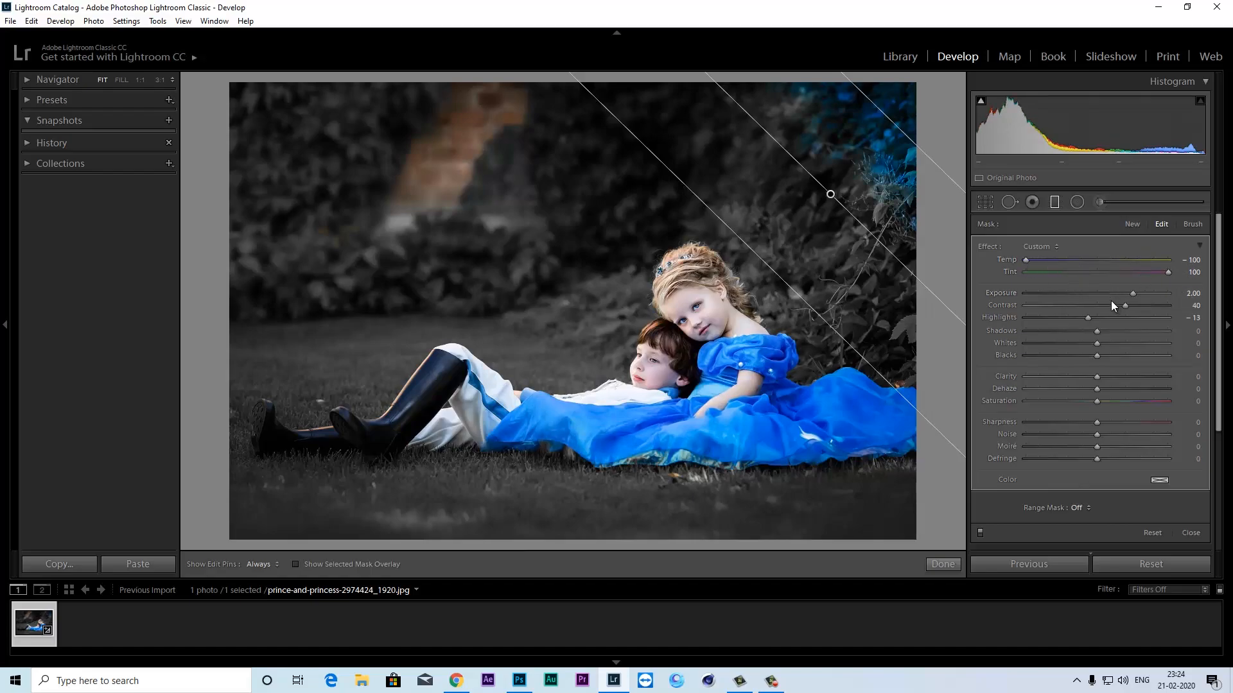